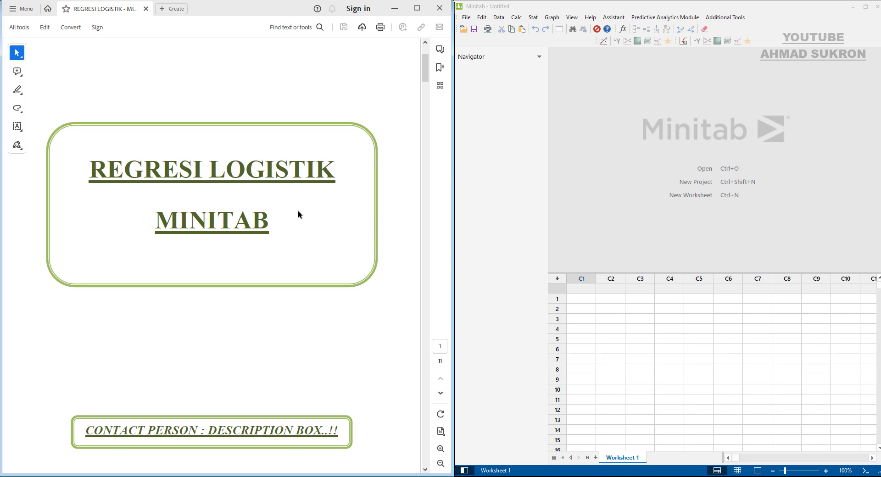
Read the basic concepts of logistic regression on page 2 of the PDF guide.
drag(427, 83, 427, 113)
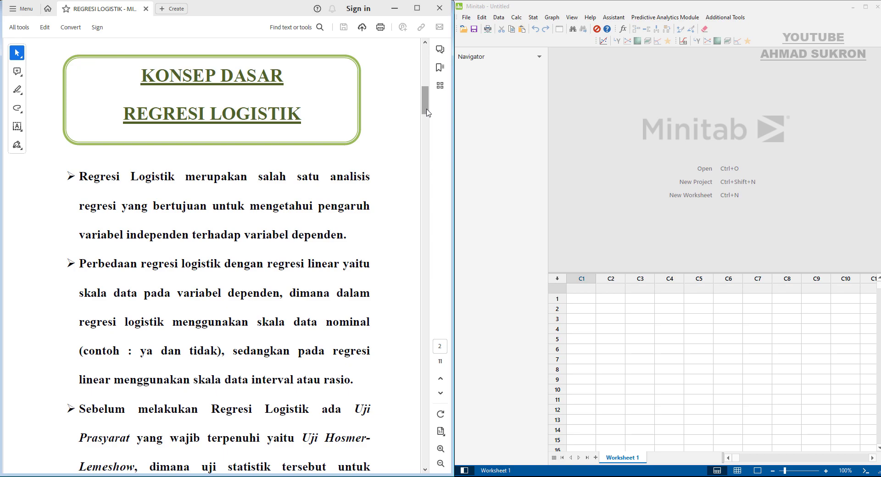
drag(427, 112, 427, 116)
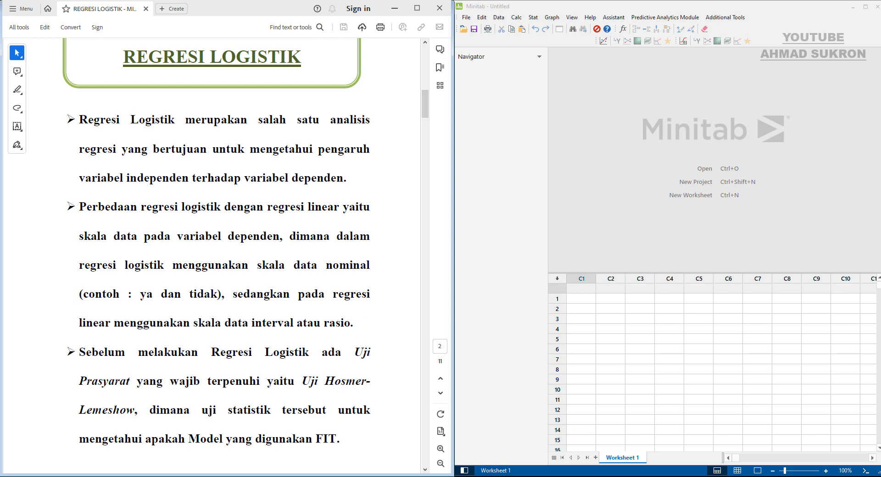
Switch to the Excel workbook and review the X1 and X2 data, the variable names and the Kualitas Audit categories.
click(331, 459)
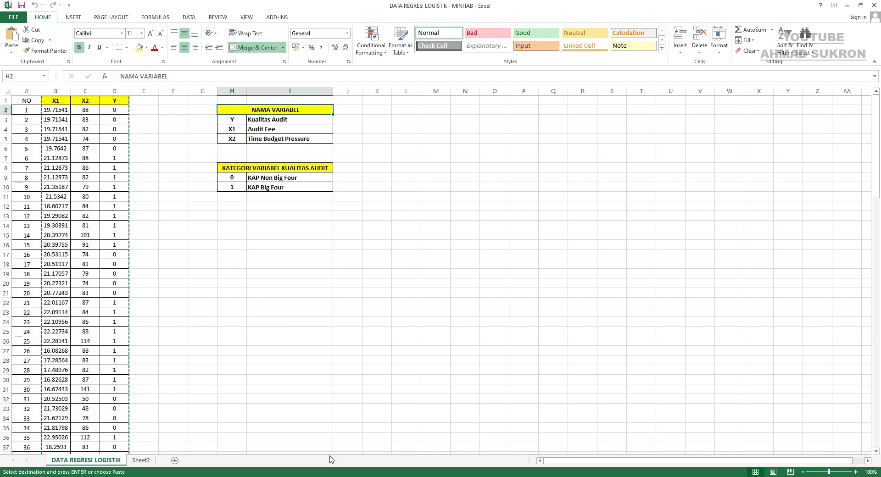
drag(56, 101, 85, 430)
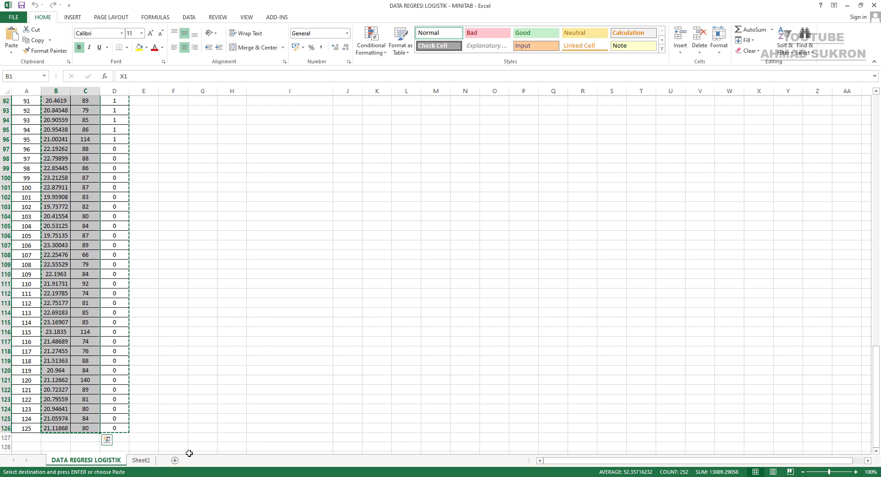
drag(877, 395, 877, 118)
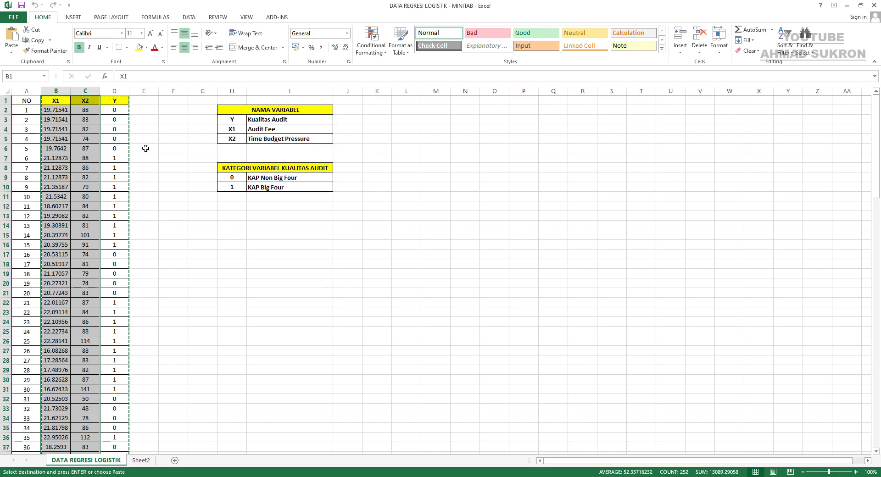
click(260, 120)
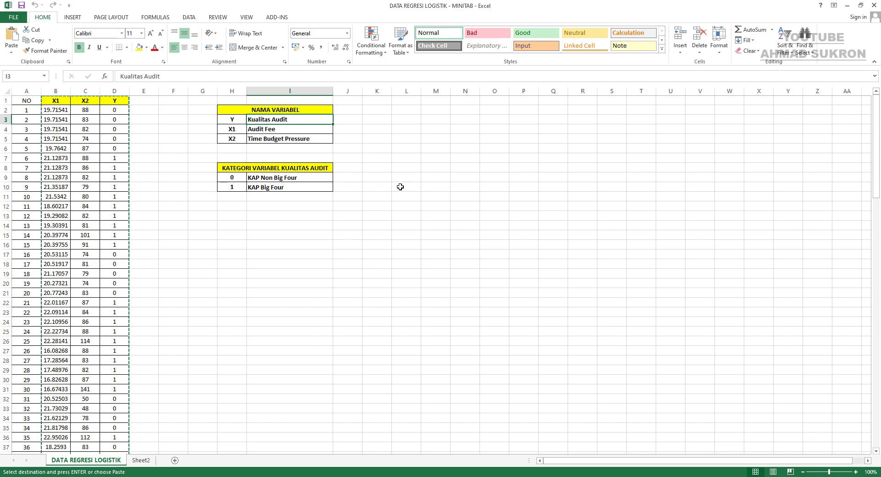
click(235, 179)
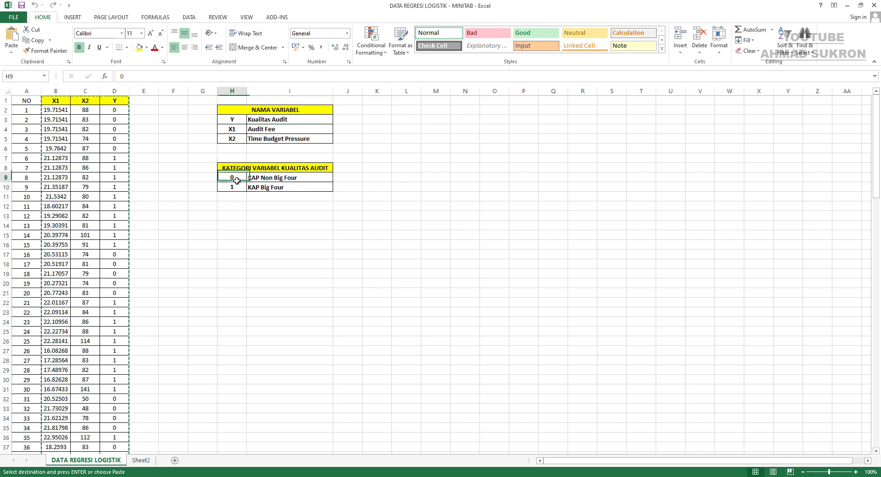
click(298, 180)
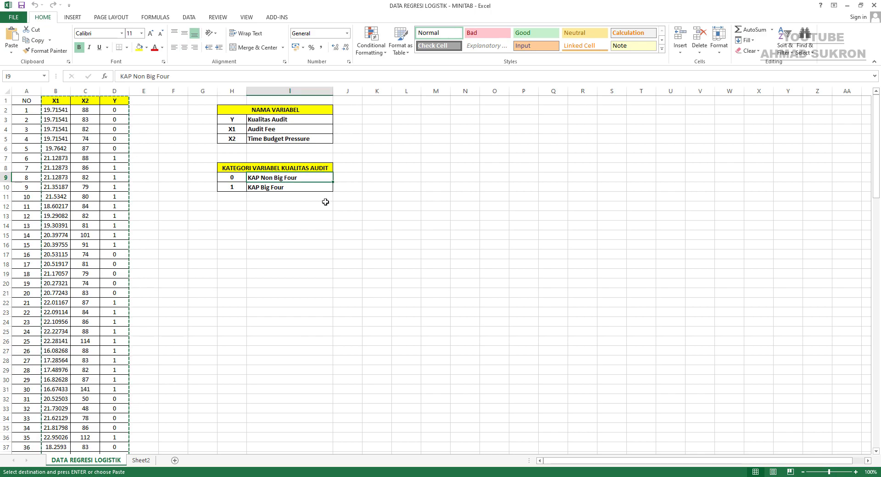
click(231, 188)
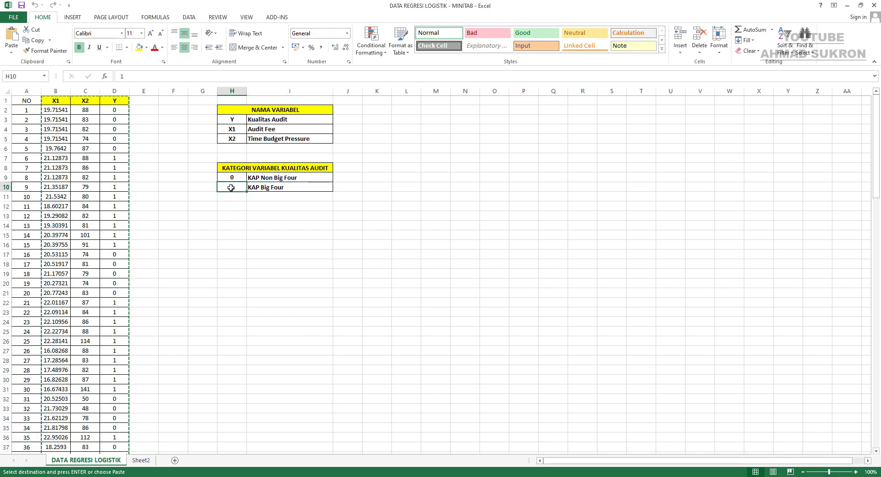
click(278, 189)
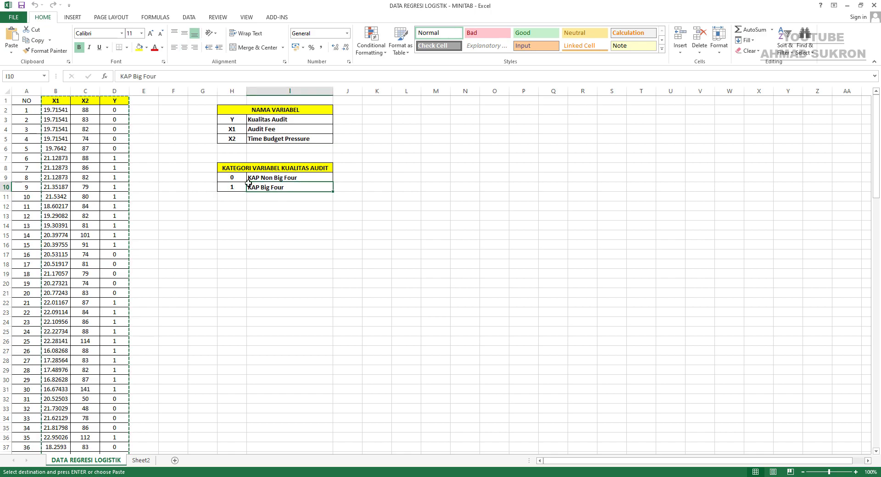
click(232, 130)
click(234, 140)
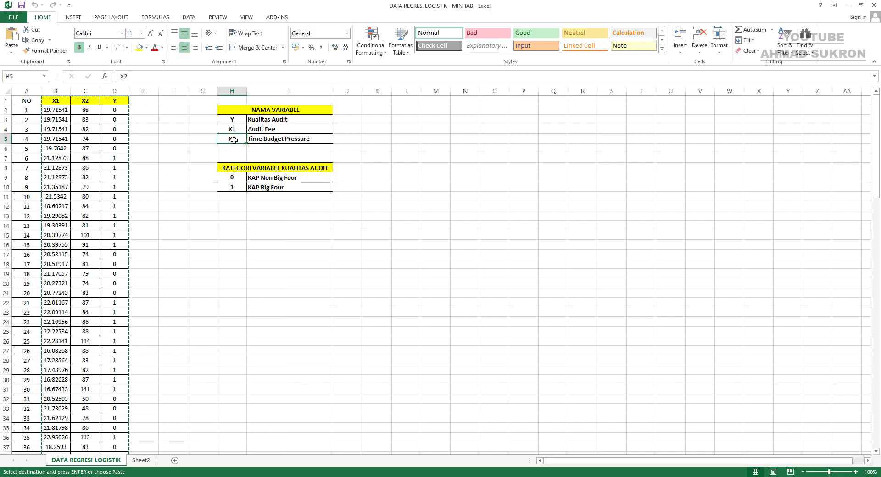
click(259, 139)
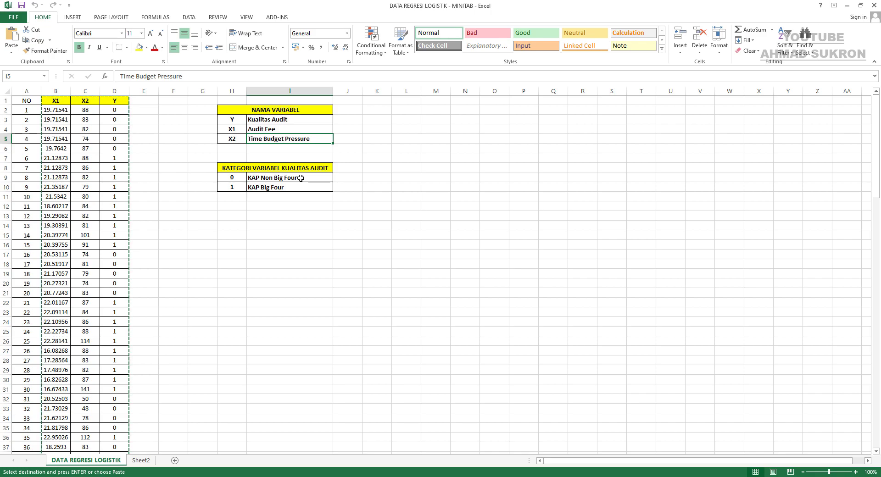
Copy the X1, X2 and Y columns with their headers, from B1 down to the last data row.
click(82, 158)
click(56, 101)
drag(56, 101, 111, 467)
right_click(114, 224)
click(130, 244)
scroll(130, 245, up, 20)
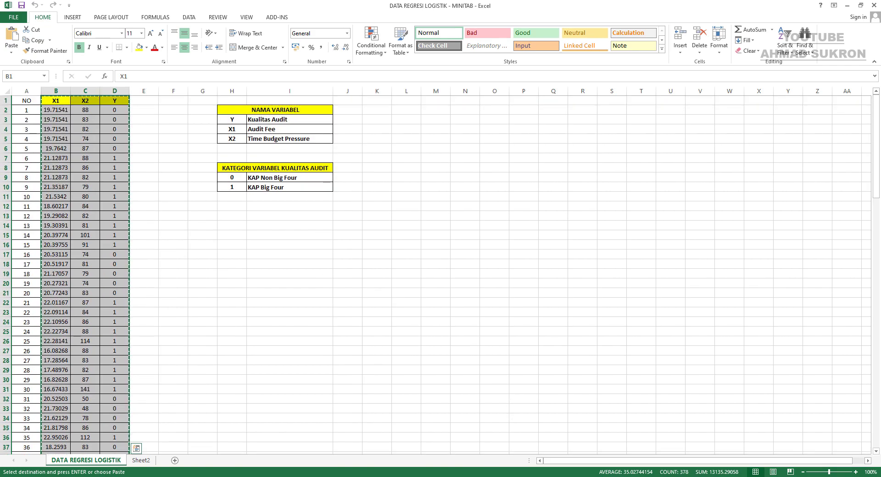
Switch to Minitab and paste the copied data into Worksheet 1, starting at the column-name cell of C1.
click(391, 476)
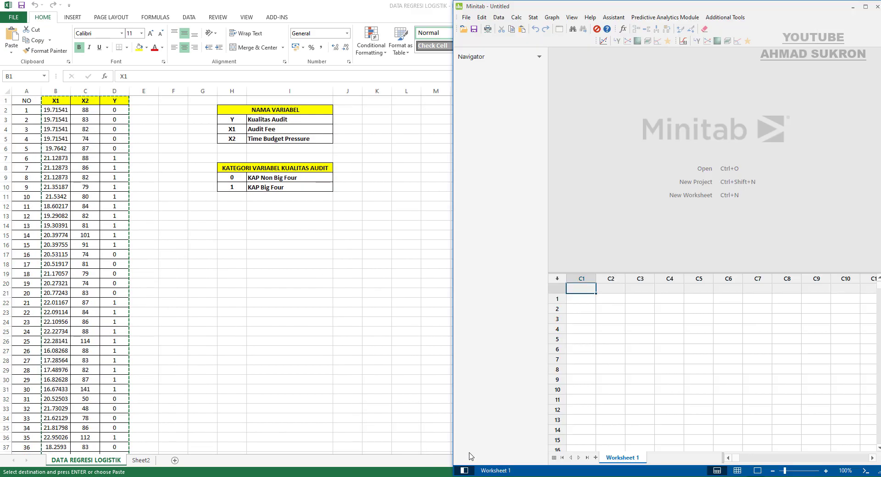
right_click(585, 289)
click(626, 130)
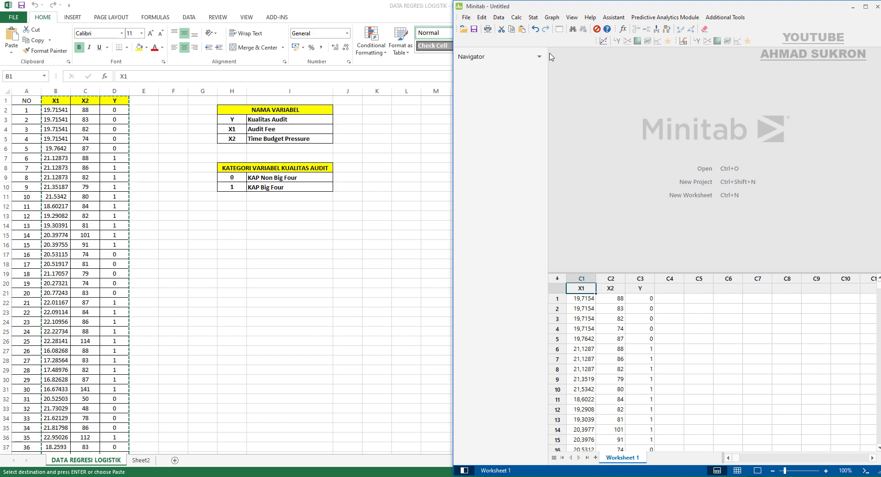
Start Fit Binary Logistic Model and assign Y as the response variable.
click(534, 18)
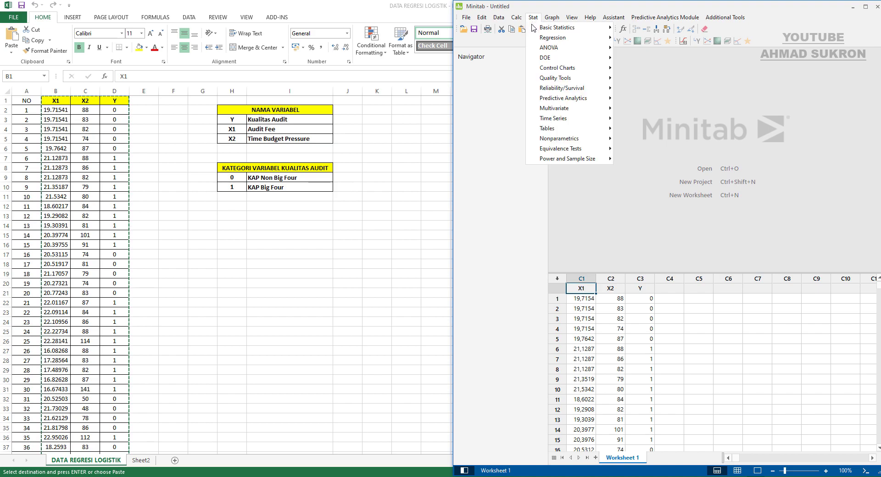
mouse_move(541, 39)
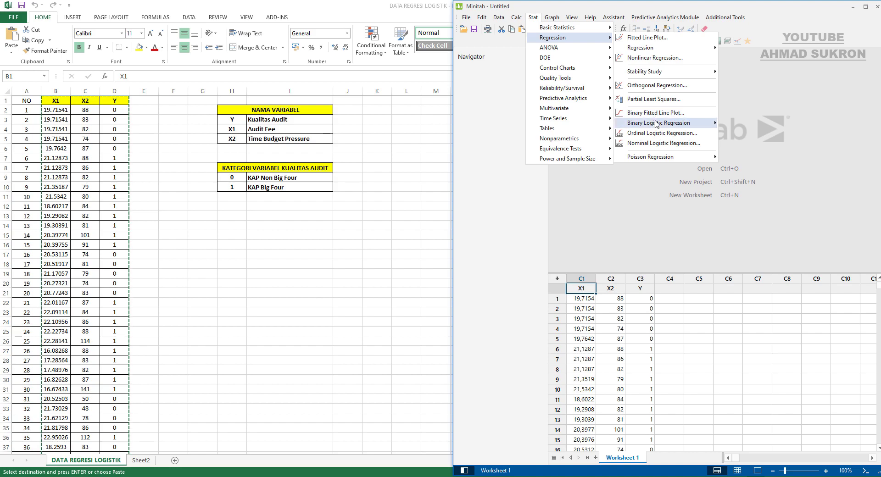
mouse_move(658, 125)
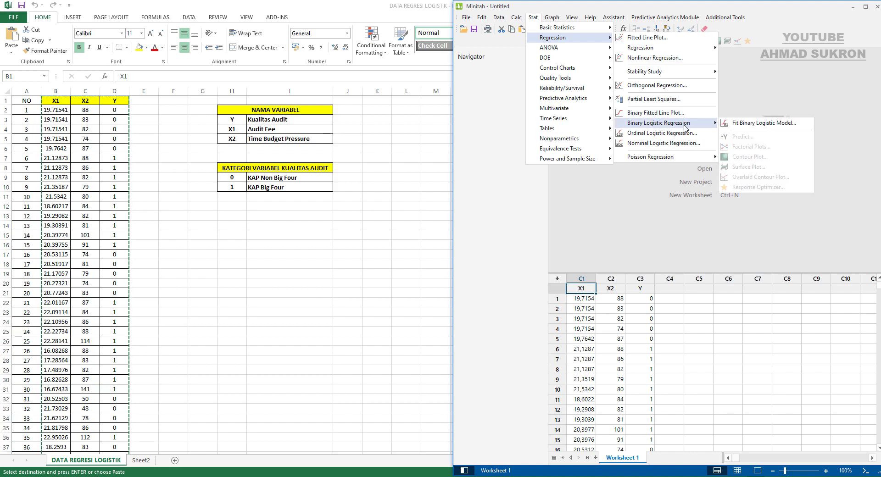
click(738, 124)
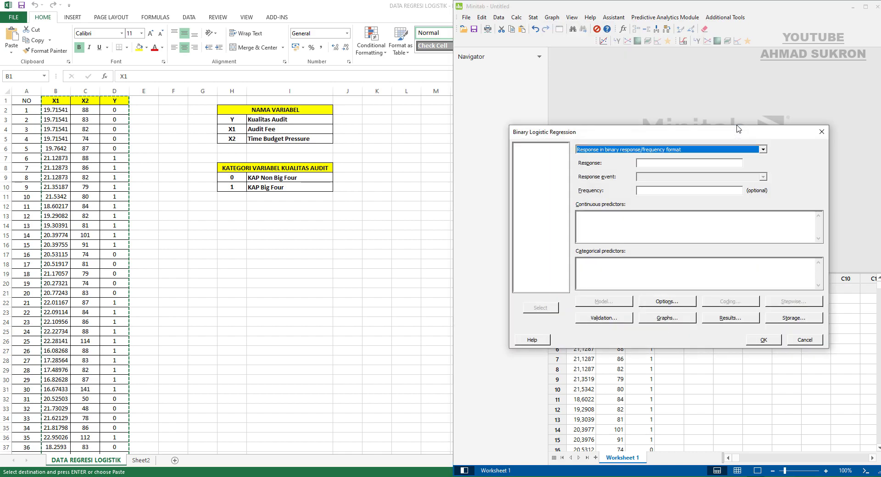
click(655, 163)
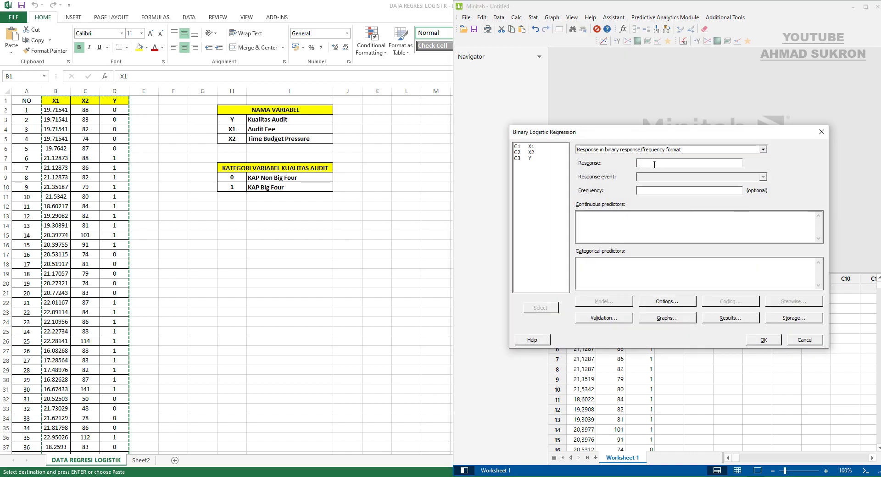
click(531, 159)
click(539, 309)
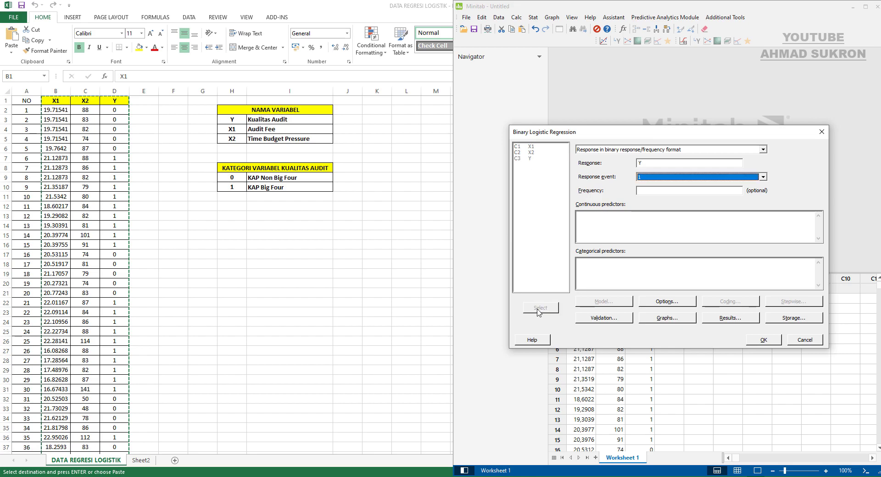
Add X1 and X2 as continuous predictors and run the binary logistic regression.
click(590, 218)
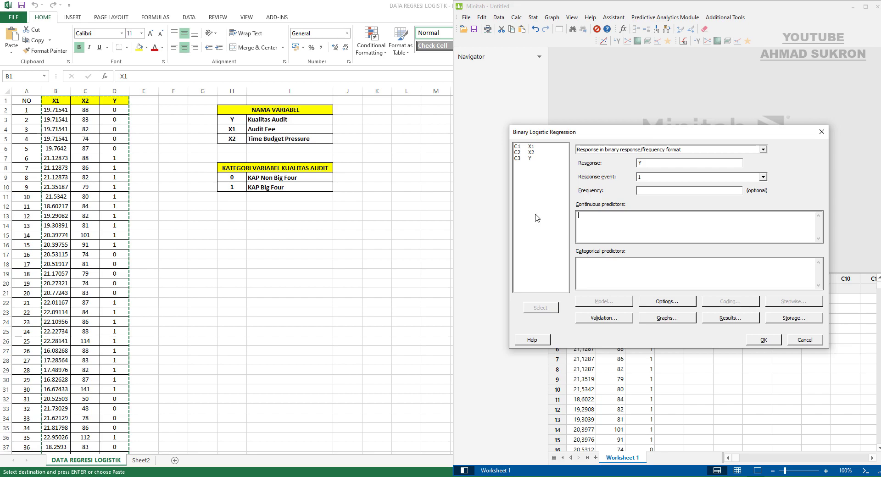
click(533, 148)
shift+click(533, 153)
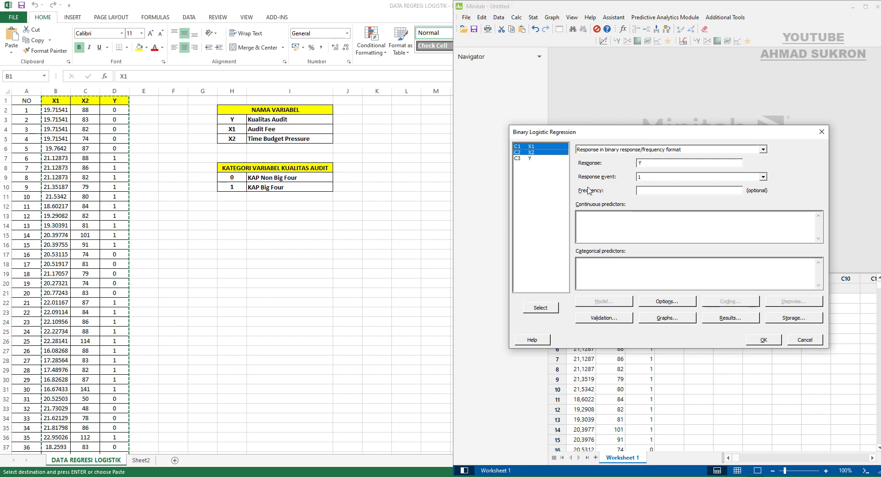
click(550, 309)
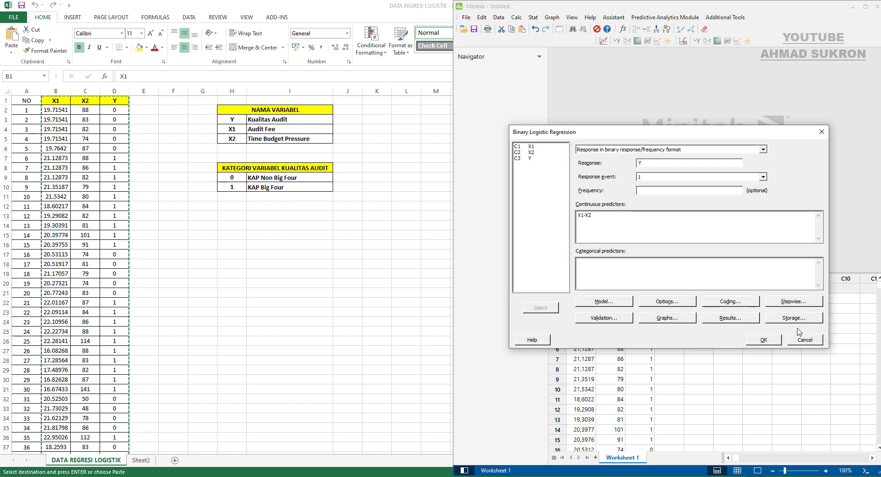
click(764, 340)
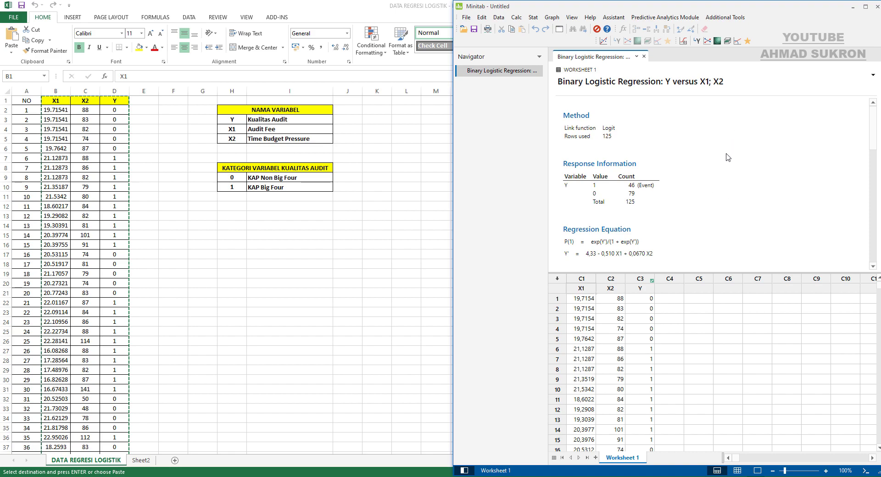
Switch the Minitab display to Output Only so the regression results fill the workspace.
click(588, 17)
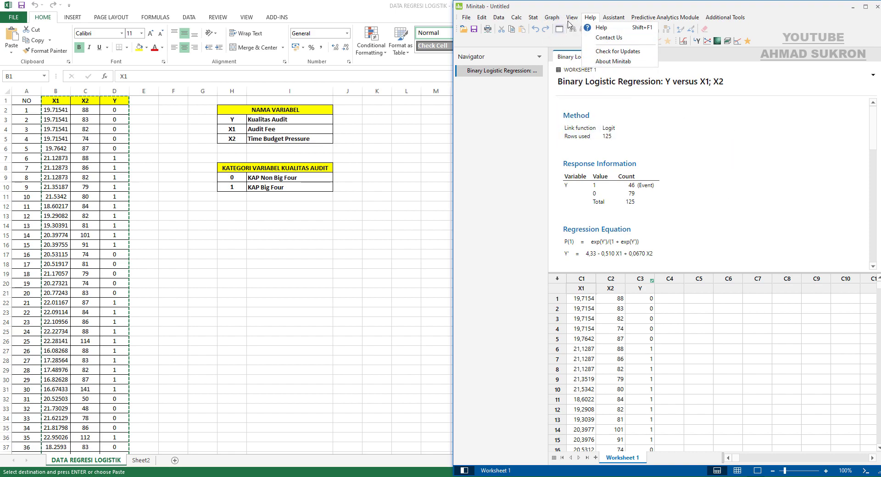
mouse_move(572, 17)
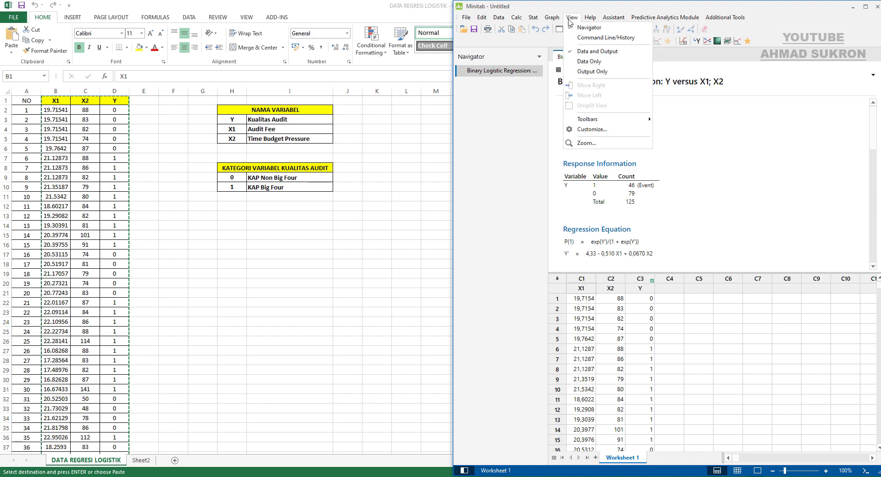
click(586, 73)
Set a custom zoom of 150% for the regression output.
click(572, 18)
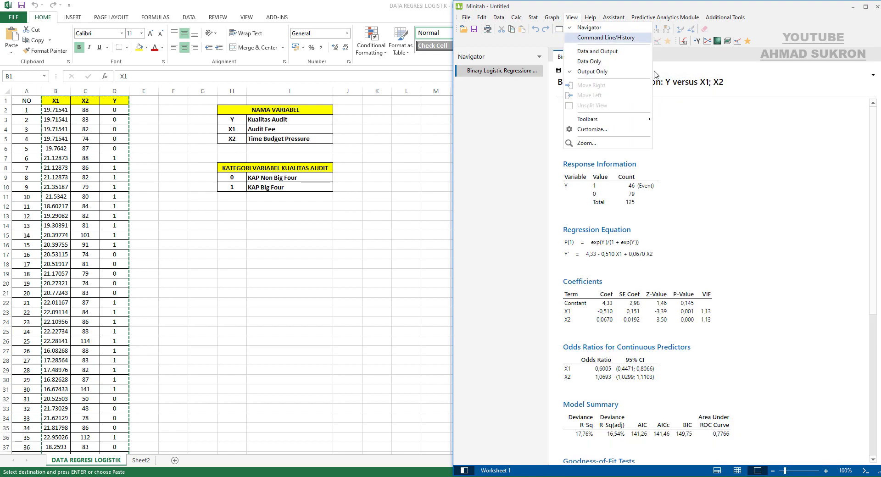
click(597, 143)
click(592, 258)
double_click(649, 258)
text(1)
click(684, 283)
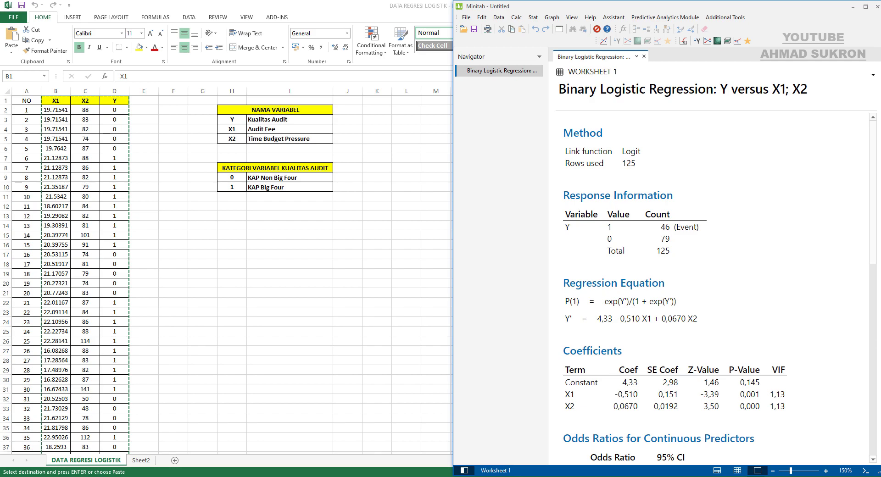
Switch to the PDF guide and go to the Hosmer-Lemeshow test criteria section.
click(340, 433)
scroll(422, 137, down, 4)
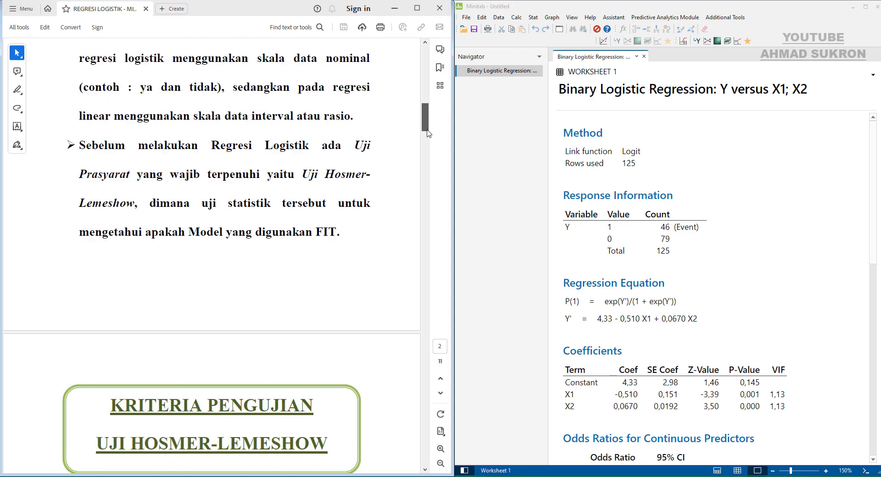